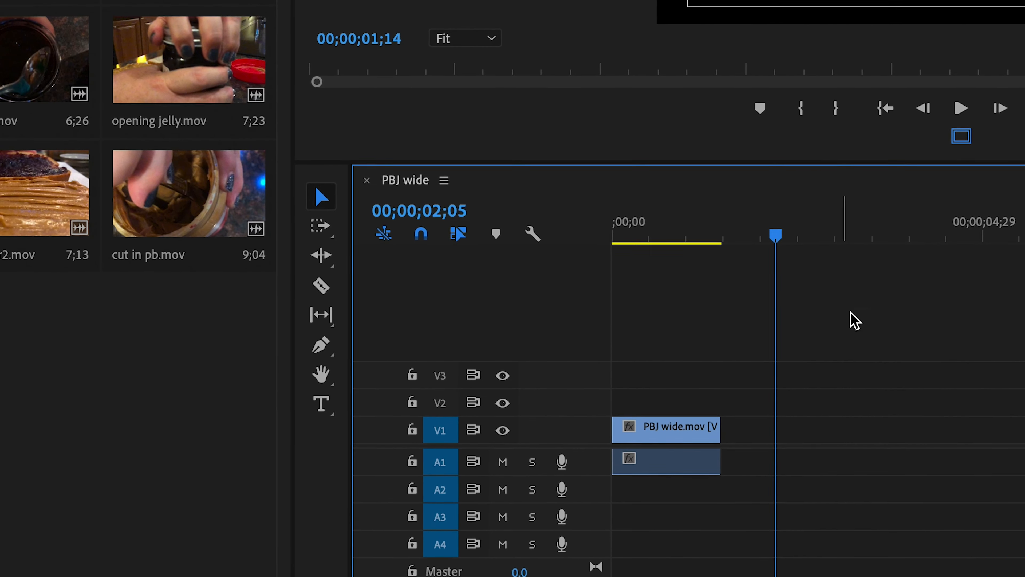
Move the playhead to 00;00;01;00 and trim the end of the PBJ wide.mov clip on V1 to it.
left_click_drag(775, 235, 764, 237)
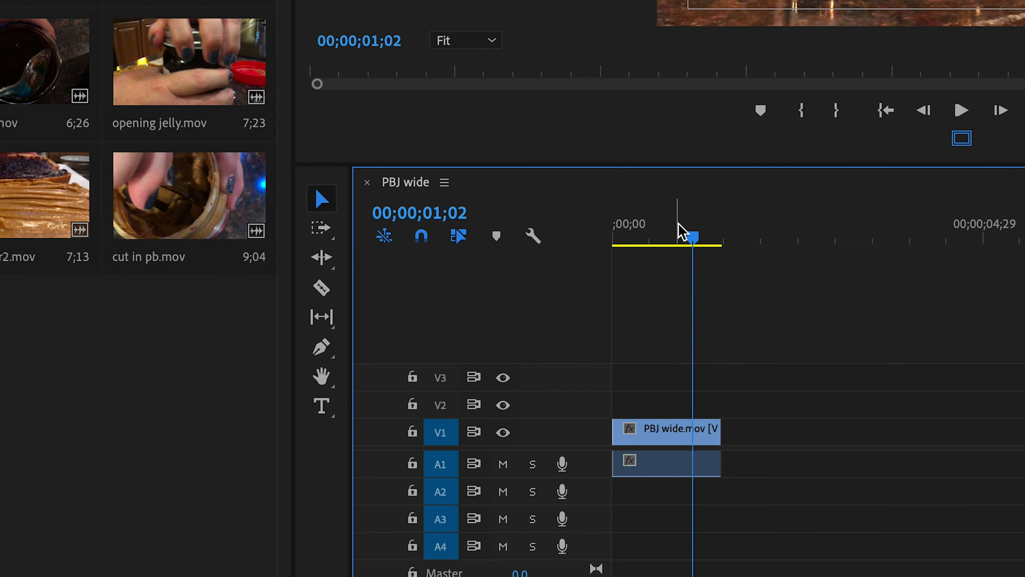
left_click_drag(698, 248, 690, 245)
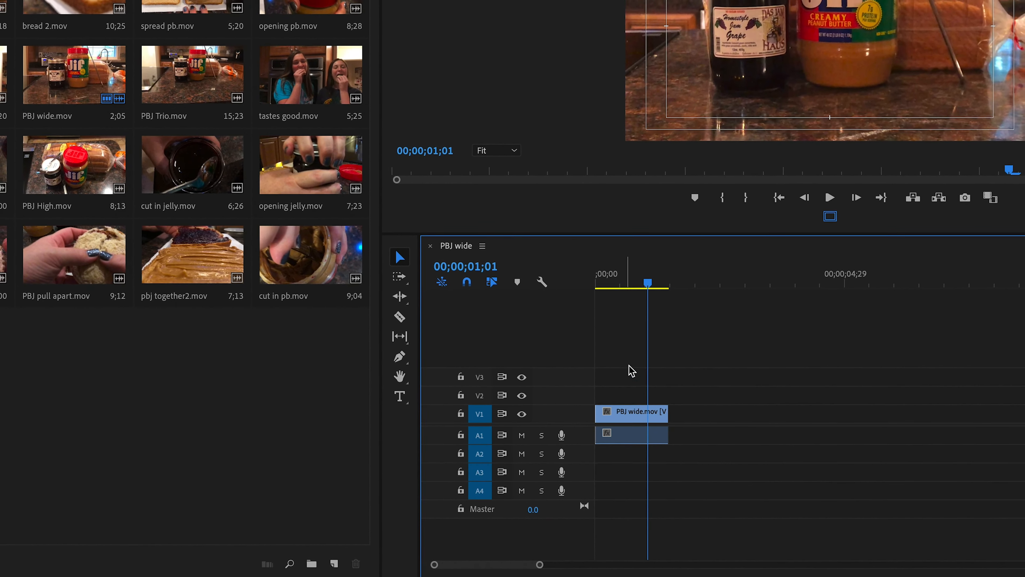
left_click_drag(648, 282, 644, 284)
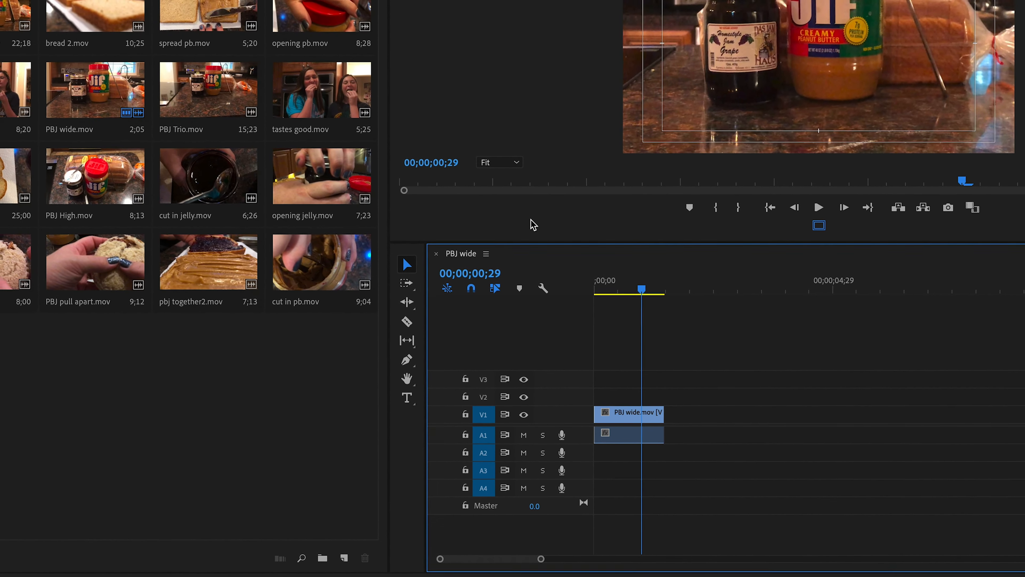
left_click(430, 160)
type("100")
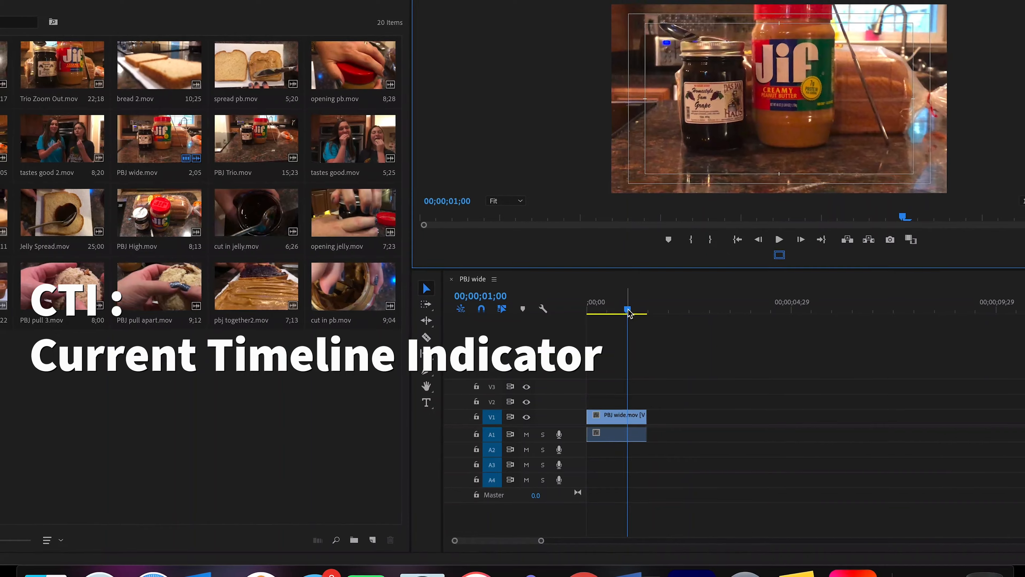
left_click_drag(639, 415, 619, 416)
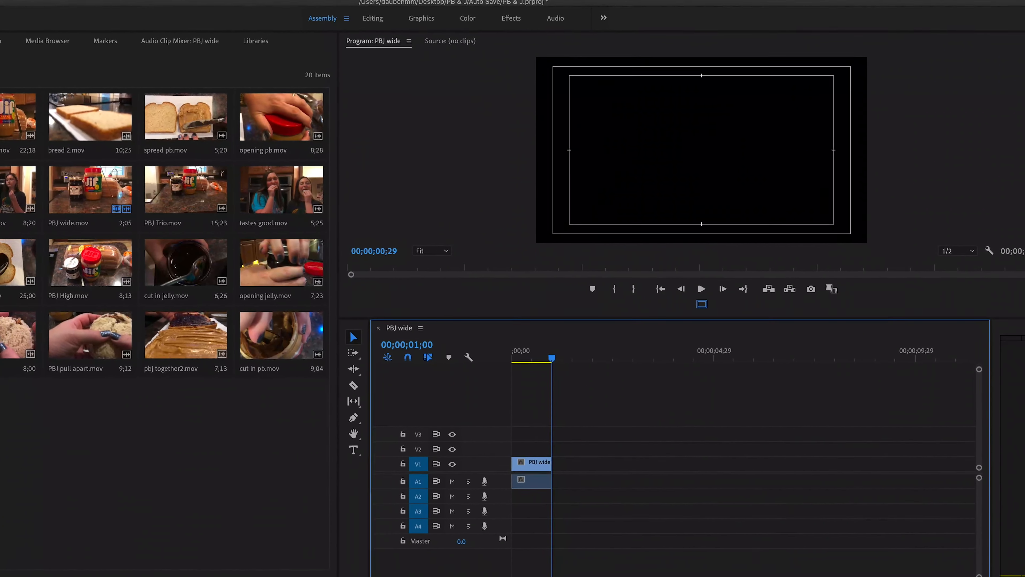
Load PBJ Low.mov in the source monitor, preview it, and mark an In point plus an Out point at 00;00;08;00.
double_click(1, 262)
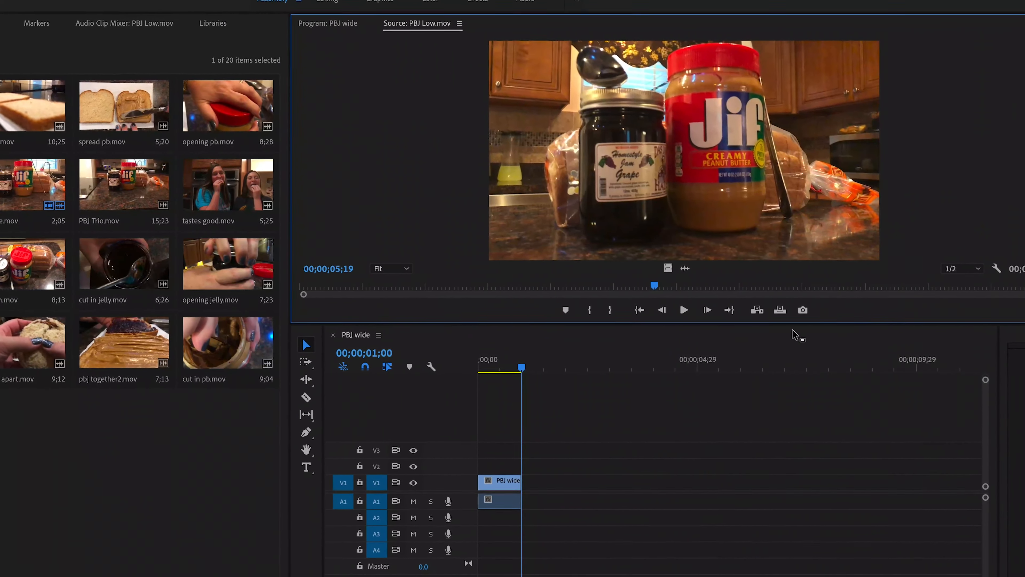
left_click_drag(627, 287, 480, 287)
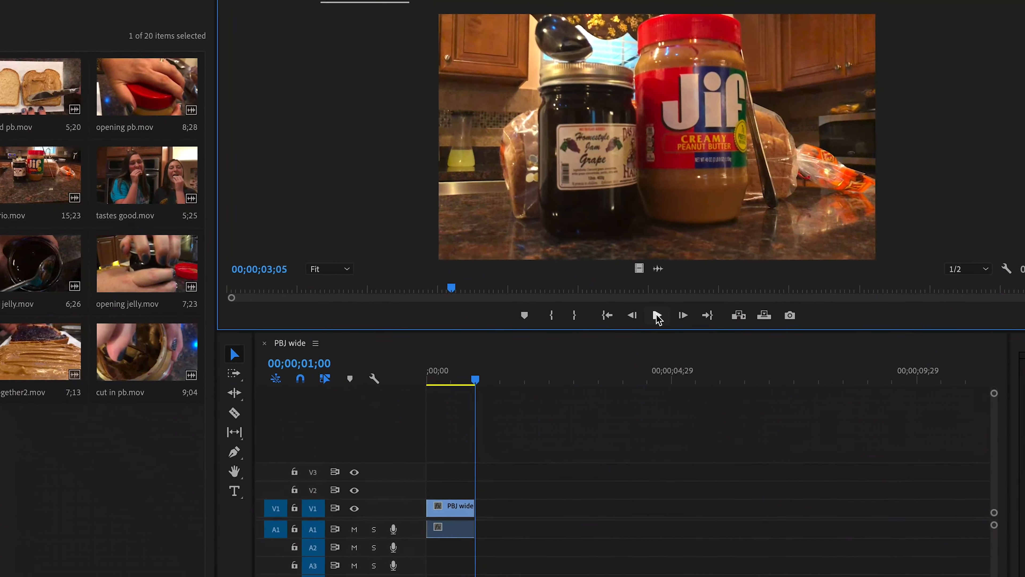
left_click(657, 315)
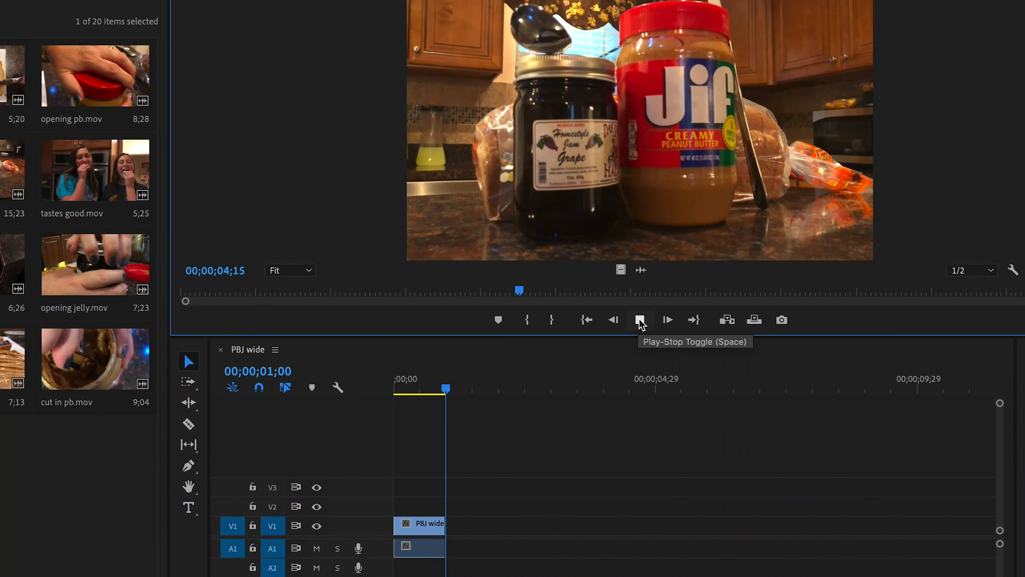
left_click(641, 319)
left_click_drag(571, 291, 733, 300)
left_click(526, 321)
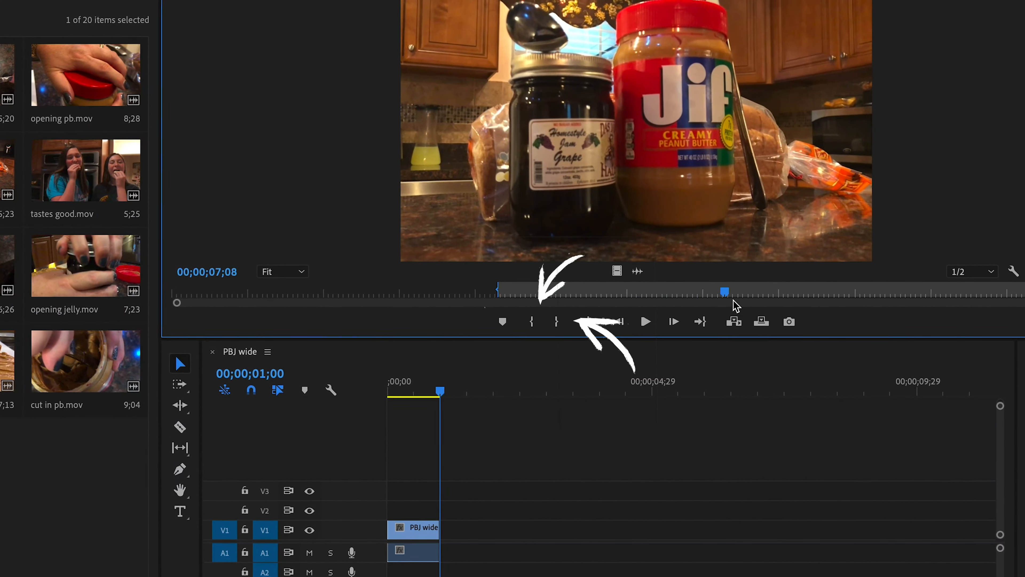
left_click(556, 323)
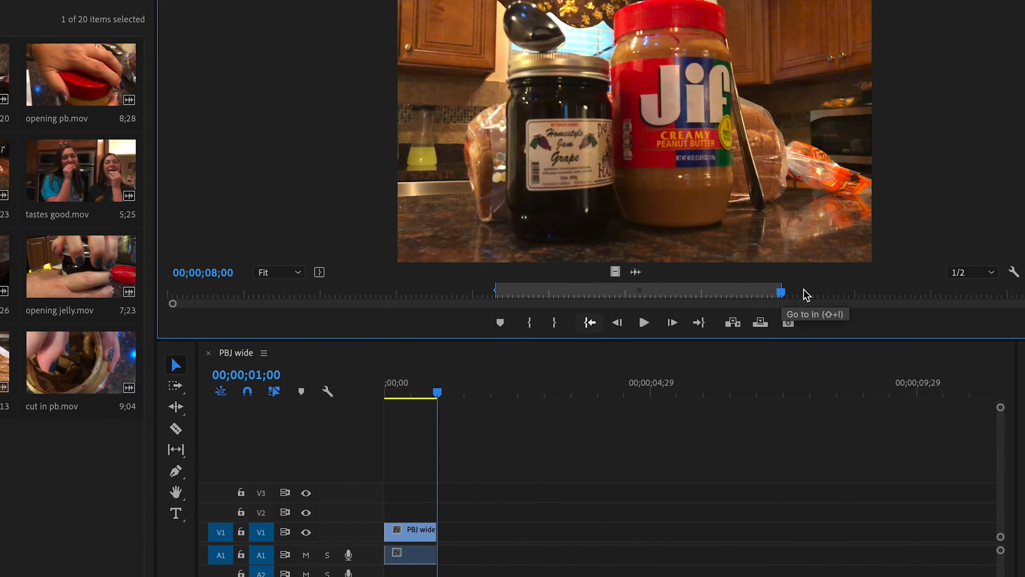
left_click_drag(782, 295, 815, 294)
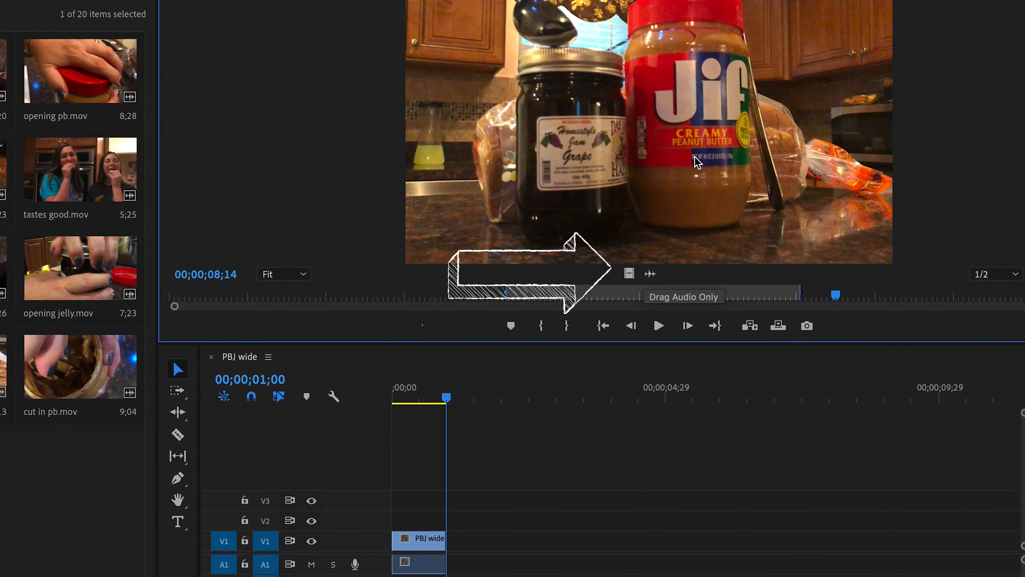
Place only the video of the marked PBJ Low.mov section on V1 directly after the PBJ wide.mov clip.
left_click_drag(635, 272, 469, 558)
left_click_drag(459, 400, 527, 408)
left_click(577, 542)
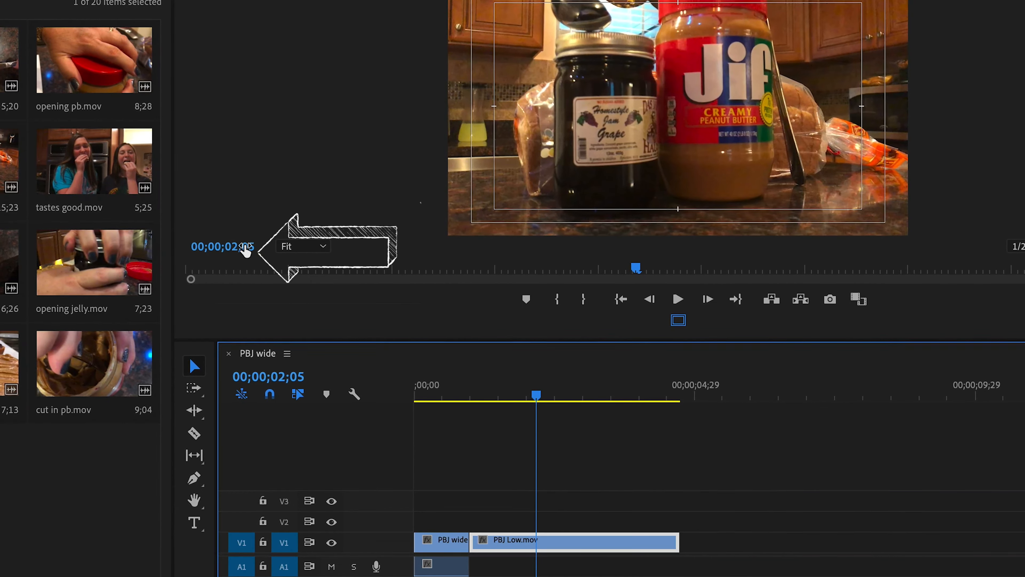
Trim the end of the PBJ Low.mov clip to the playhead at 00;00;02;00 and play the sequence from its start.
left_click(242, 247)
type("2;00")
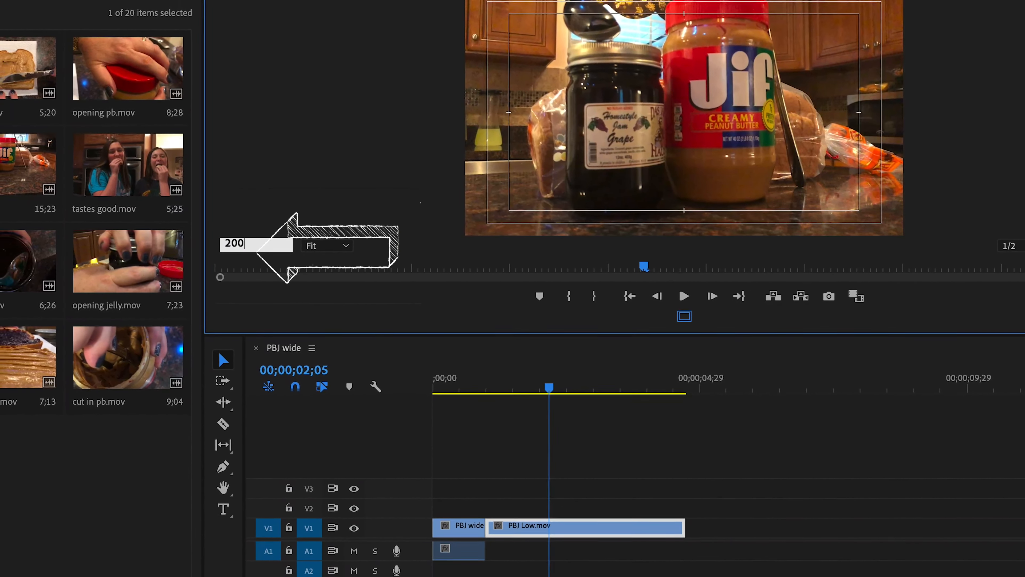
key("Return")
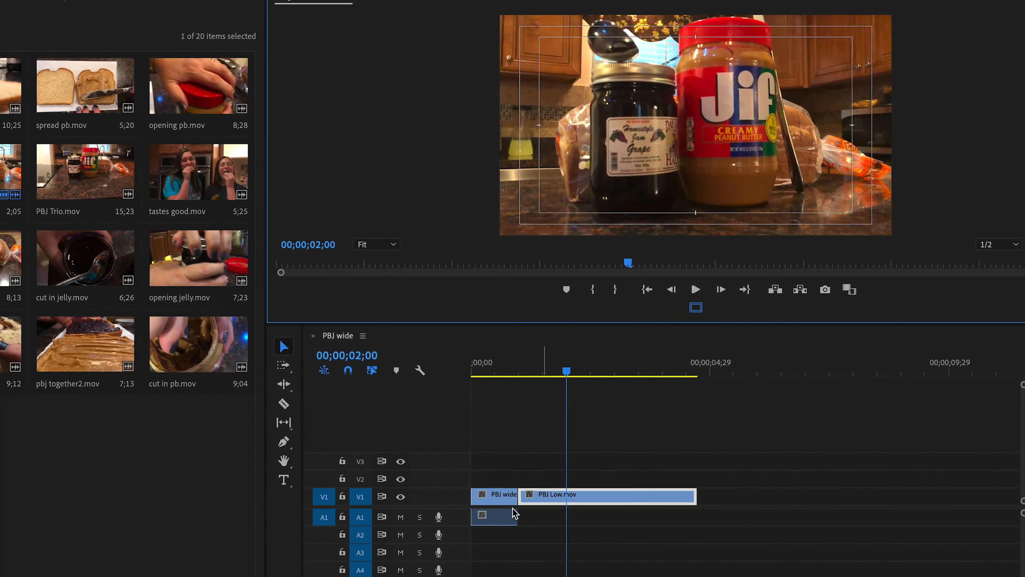
left_click_drag(686, 500, 578, 484)
left_click_drag(590, 356, 520, 347)
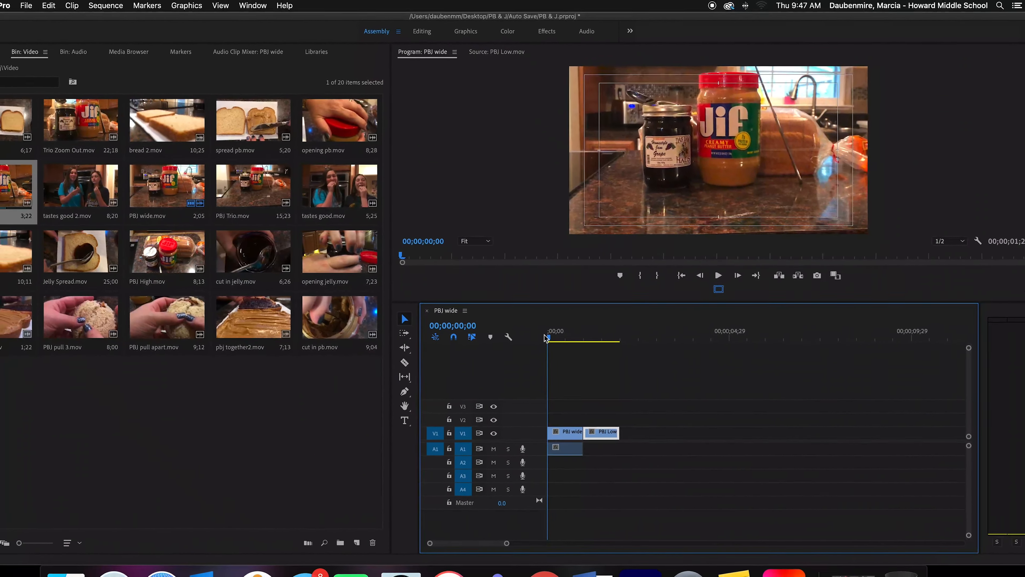
key("space")
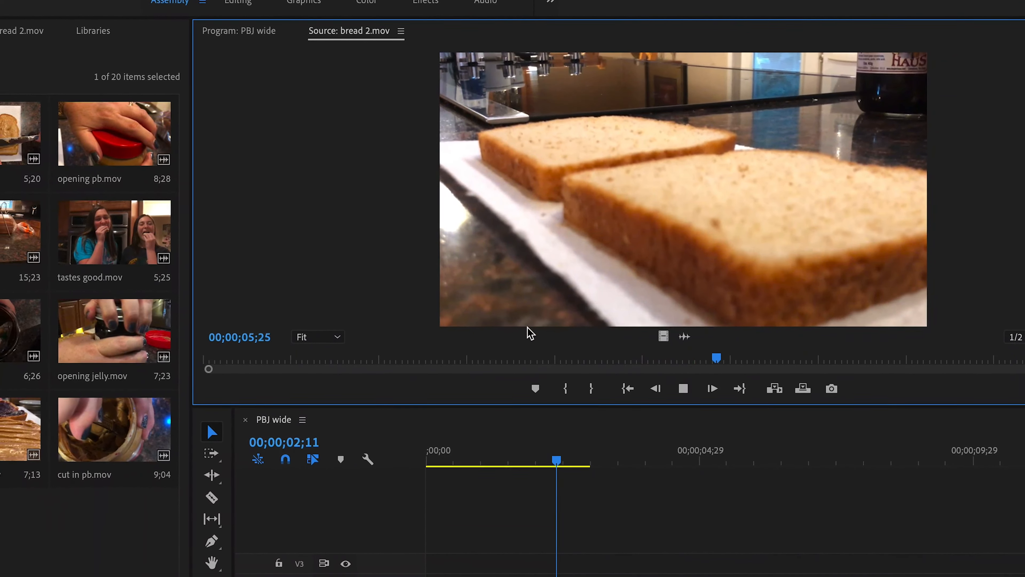
Mark bread 2.mov from 00;00;03;24 to about 00;00;07;08 and add its video to V1 after the Trio Zoom Out.mov clip.
key("space")
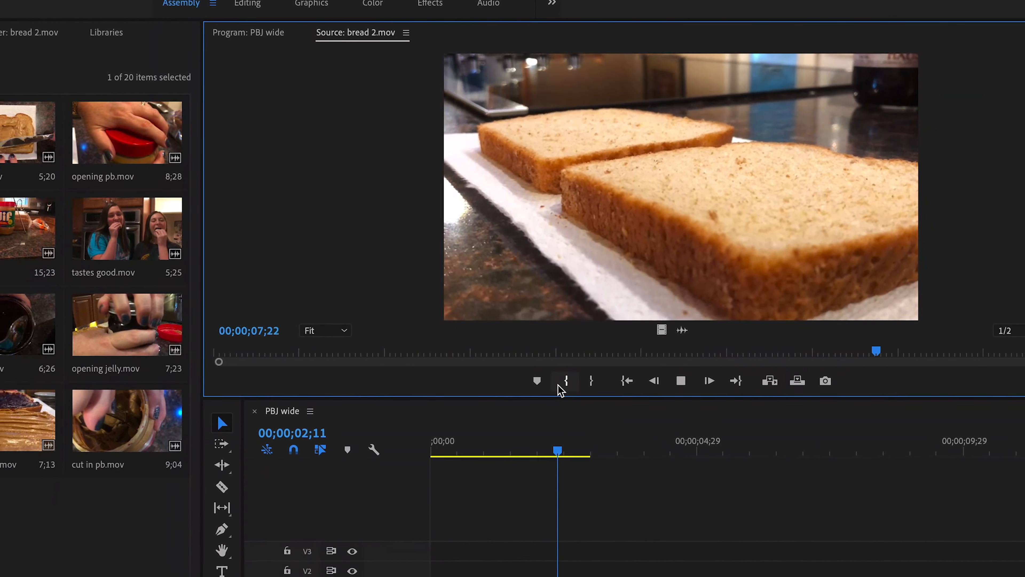
mouse_move(901, 344)
left_mouse_down()
mouse_move(529, 344)
mouse_move(791, 345)
mouse_move(794, 335)
mouse_move(556, 329)
mouse_move(554, 321)
left_mouse_up()
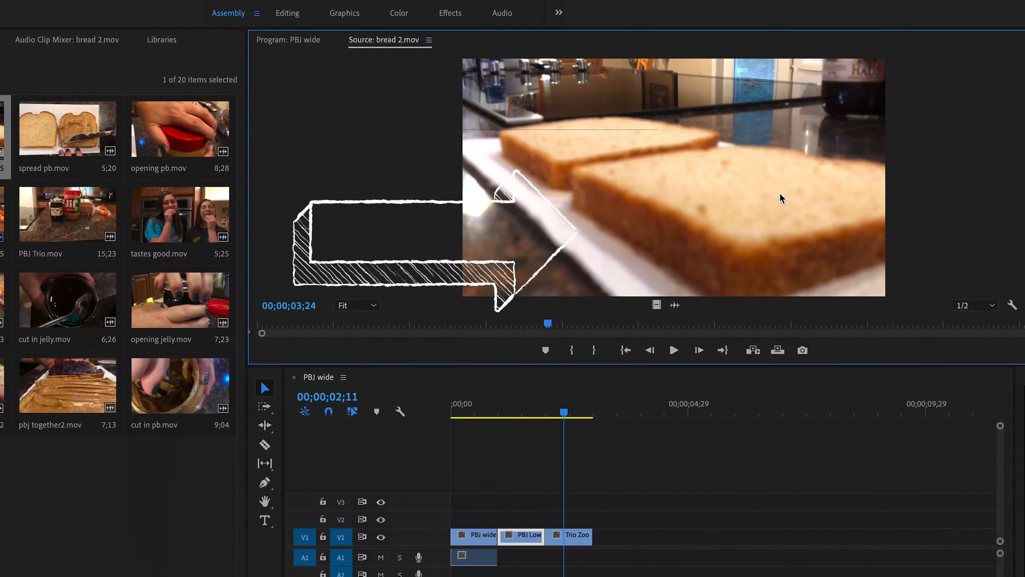
left_click_drag(554, 322, 657, 321)
left_click(626, 330)
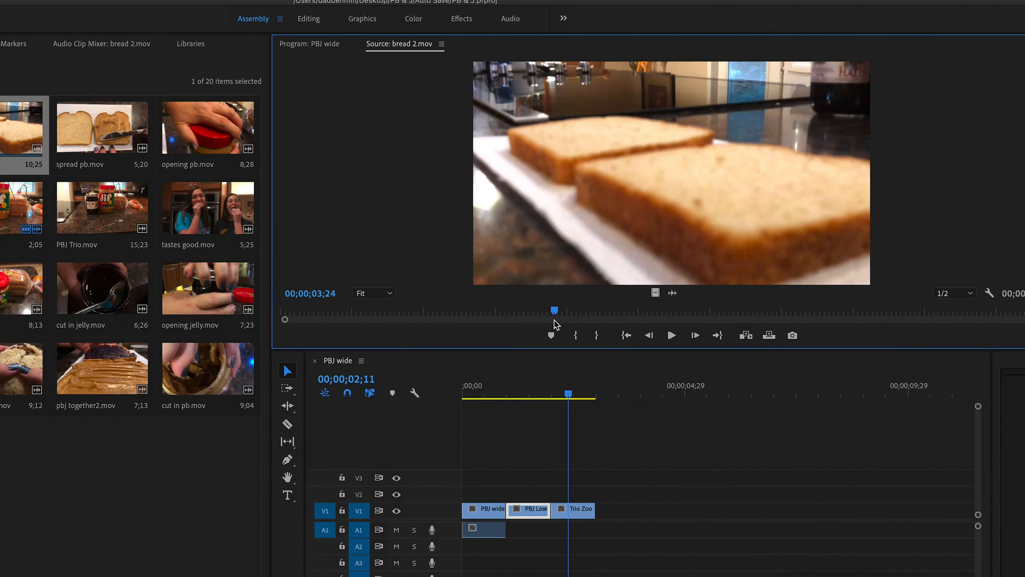
left_click_drag(556, 304, 795, 301)
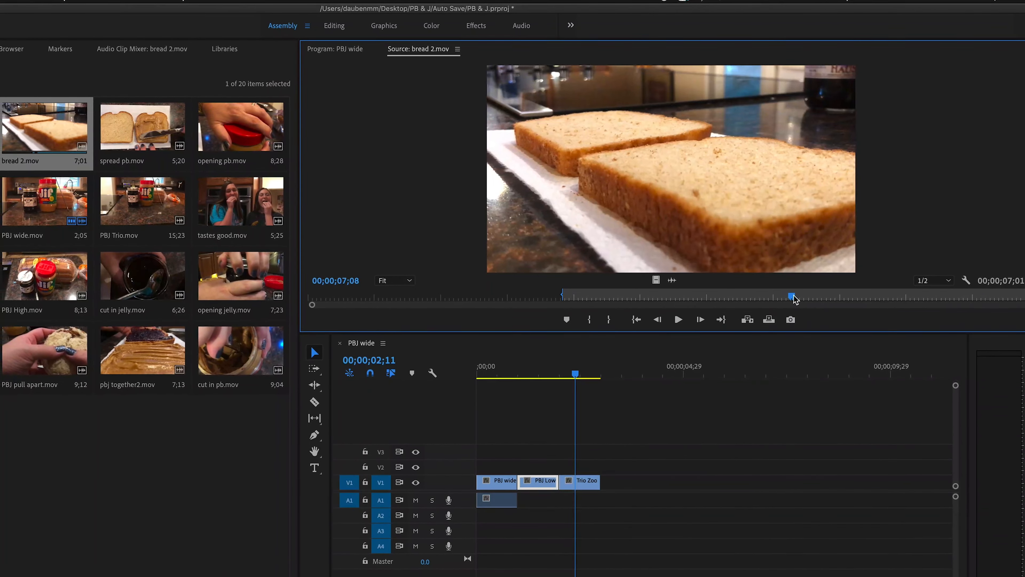
left_click(608, 319)
left_click_drag(641, 385, 642, 480)
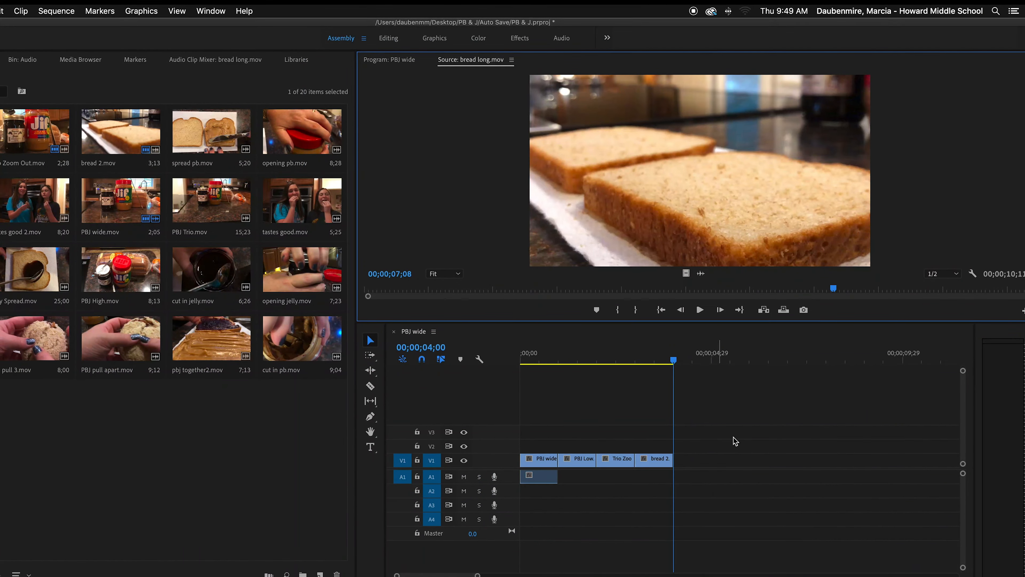
Add a marked section of opening pb.mov to V1 after the bread 2.mov clip and save the project.
mouse_move(672, 360)
left_mouse_down()
mouse_move(529, 362)
mouse_move(658, 369)
left_mouse_up()
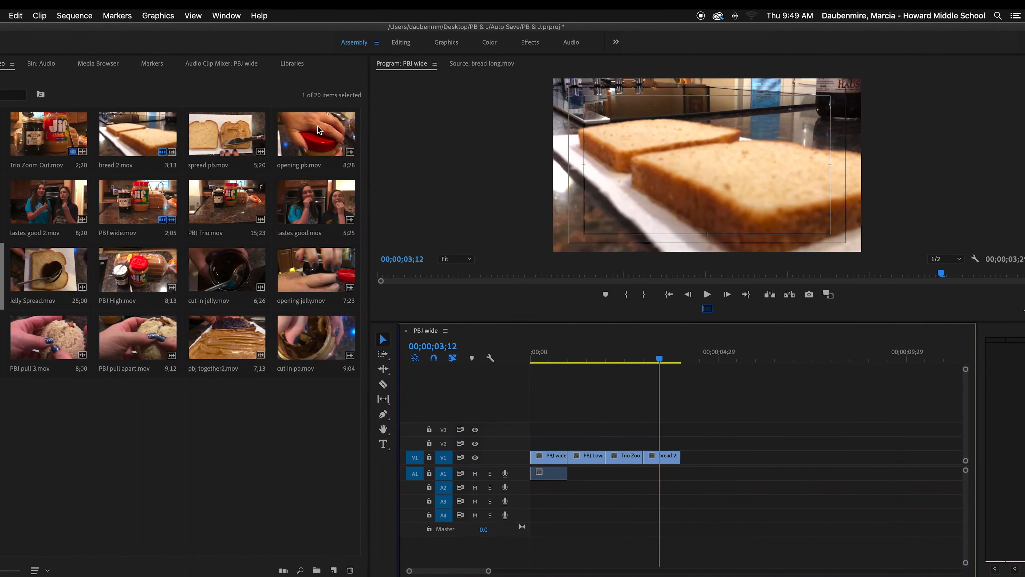
double_click(311, 140)
left_click_drag(645, 290, 552, 290)
left_click(630, 309)
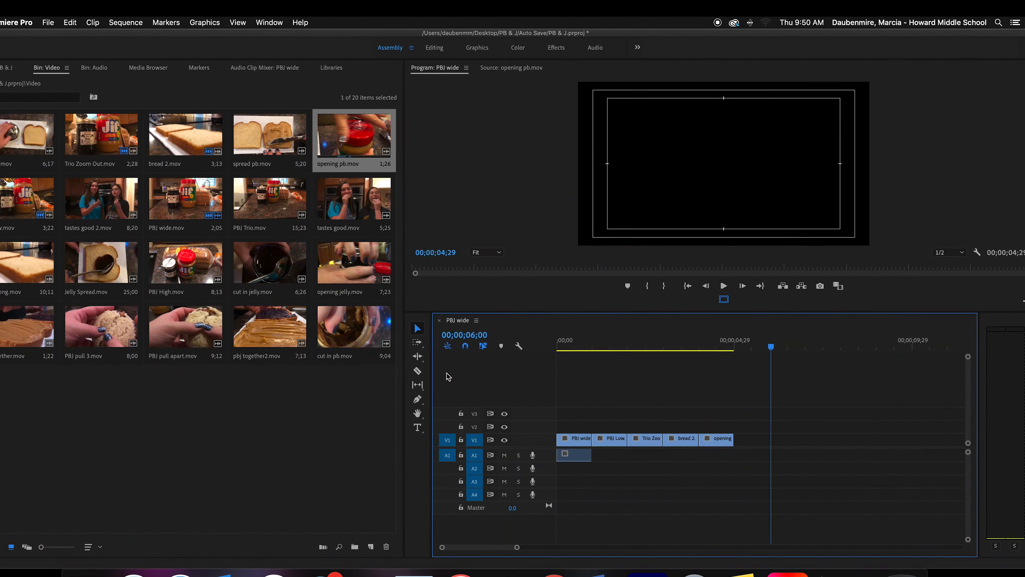
key("super+s")
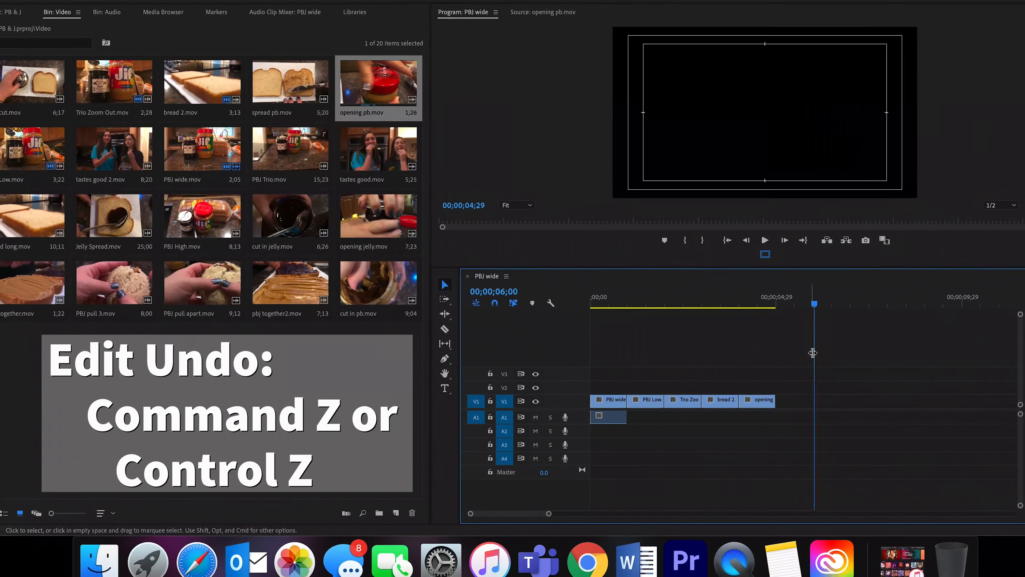
Extend the end of the opening pb.mov clip to about 00;00;07;15 and undo the extension.
left_click_drag(775, 399, 867, 403)
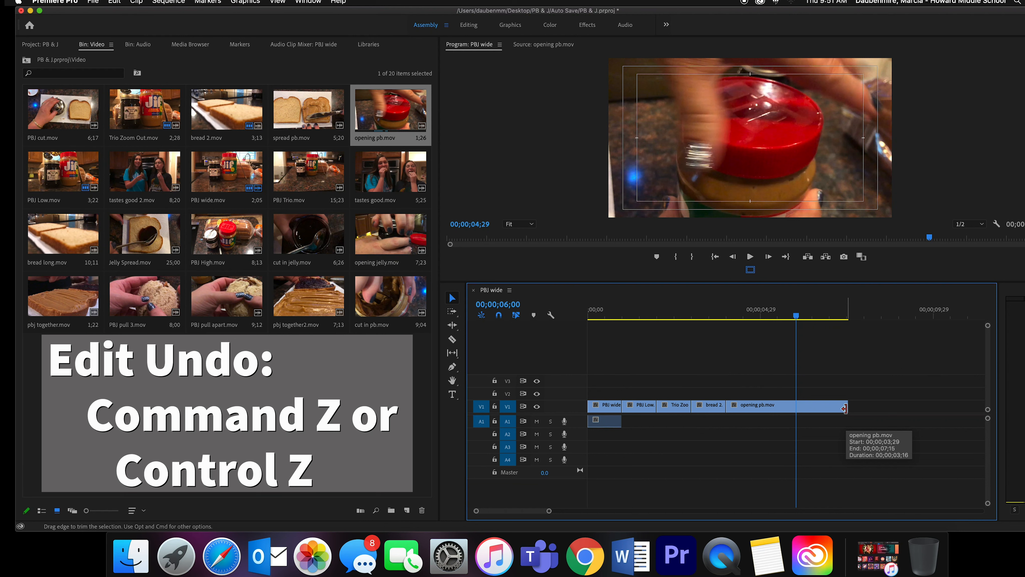
key("super+z")
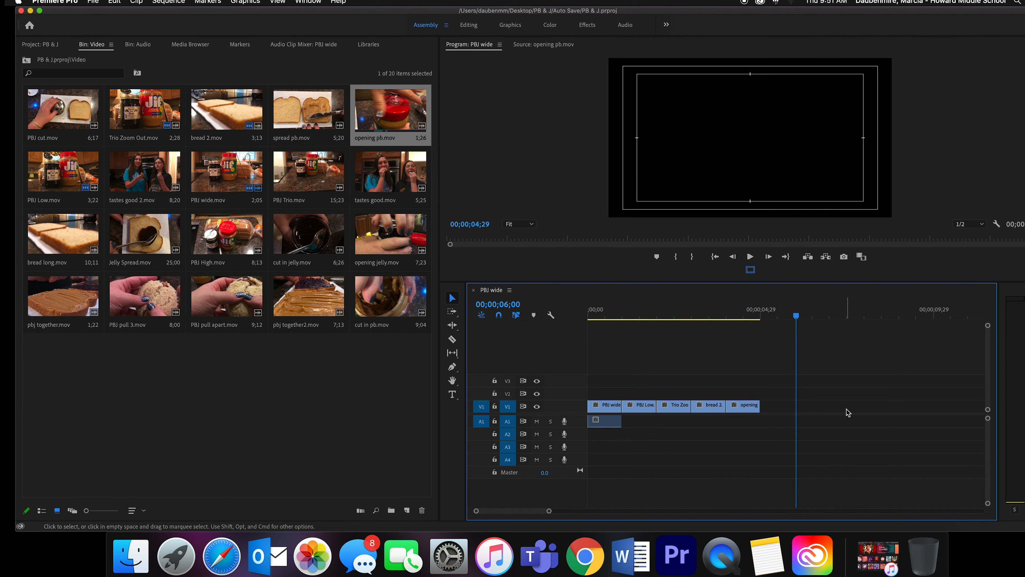
Scrub back through the sequence, step the playhead forward by single frames, and return it to the sequence start.
left_click_drag(797, 314, 636, 323)
key("Right")
key("Right")
key("Right")
key("Right")
key("Right")
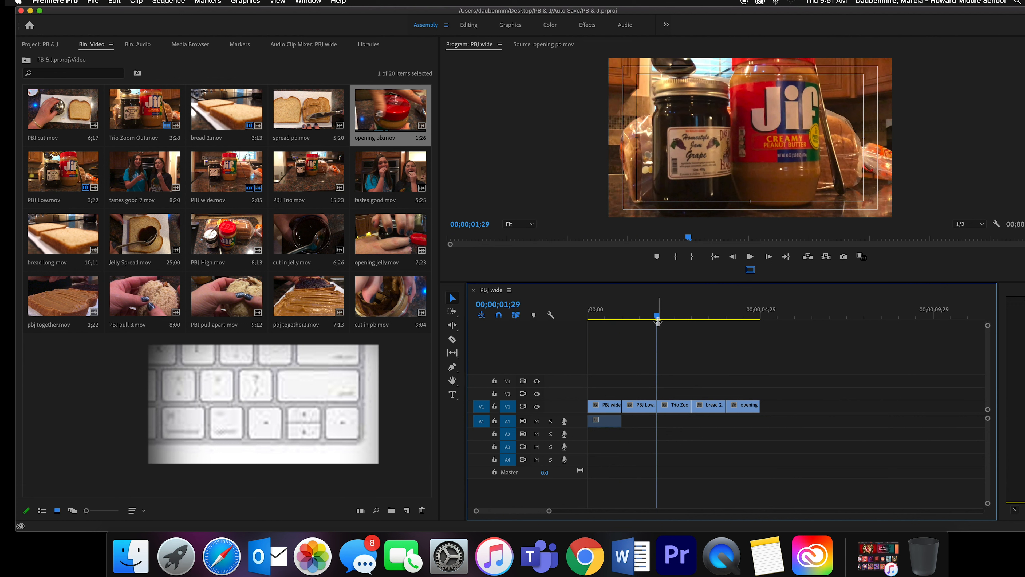
key("Home")
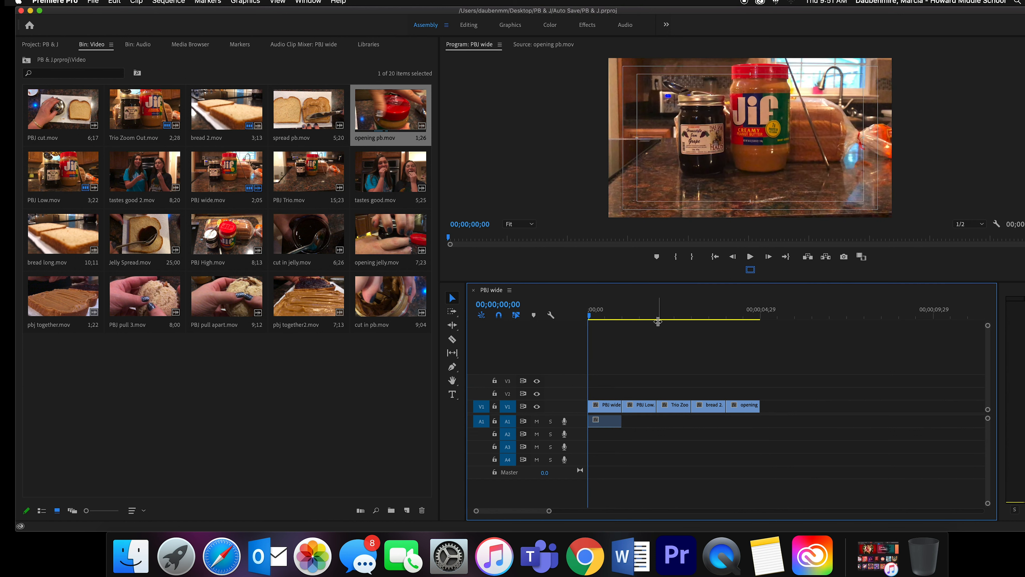
Jump the playhead back and forth between the edit points of the V1 clips, finishing at the sequence start.
key("Down")
key("Down")
key("Down")
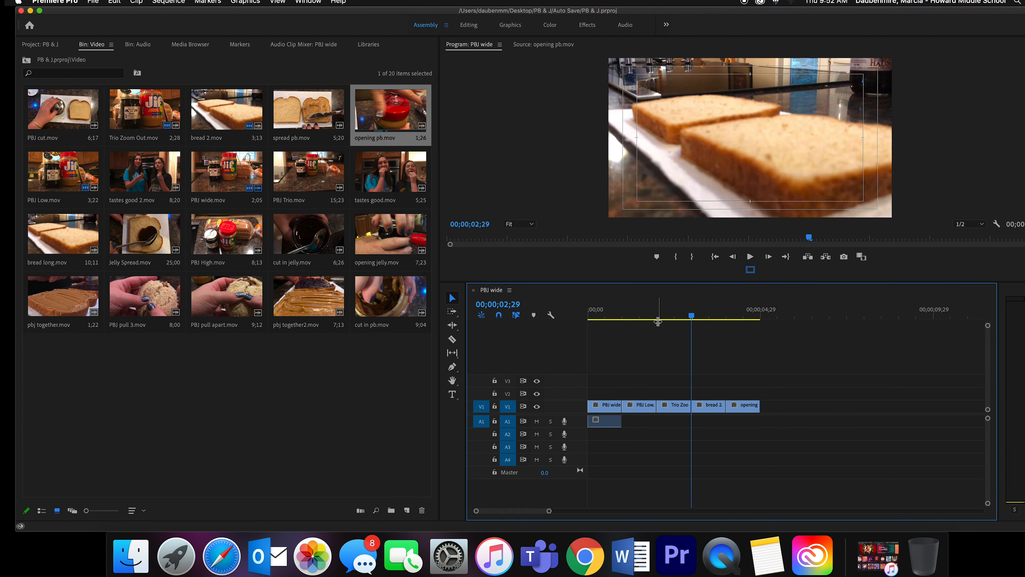
key("Down")
key("Down")
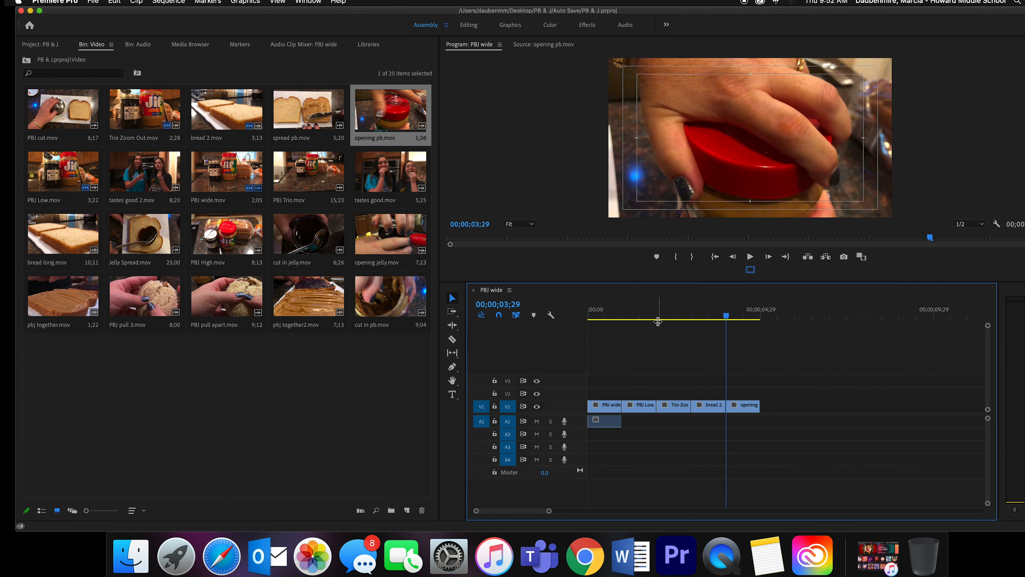
key("Up")
key("Up")
key("Up")
key("Up")
key("Down")
key("Down")
key("Down")
key("Up")
key("Up")
key("Down")
key("Down")
key("Up")
key("Down")
key("Down")
key("Up")
key("Up")
key("Up")
key("Up")
key("Up")
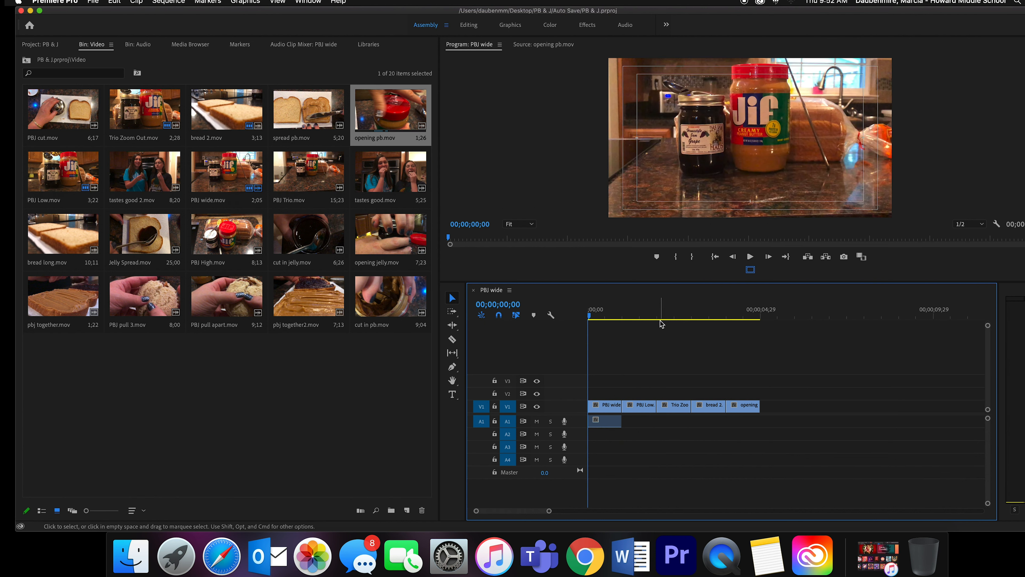
Scrub to 00;00;01;16 and review the sequence by playing forward, pausing, playing backward, pausing, and playing forward again.
left_click(601, 318)
left_click_drag(612, 319, 642, 353)
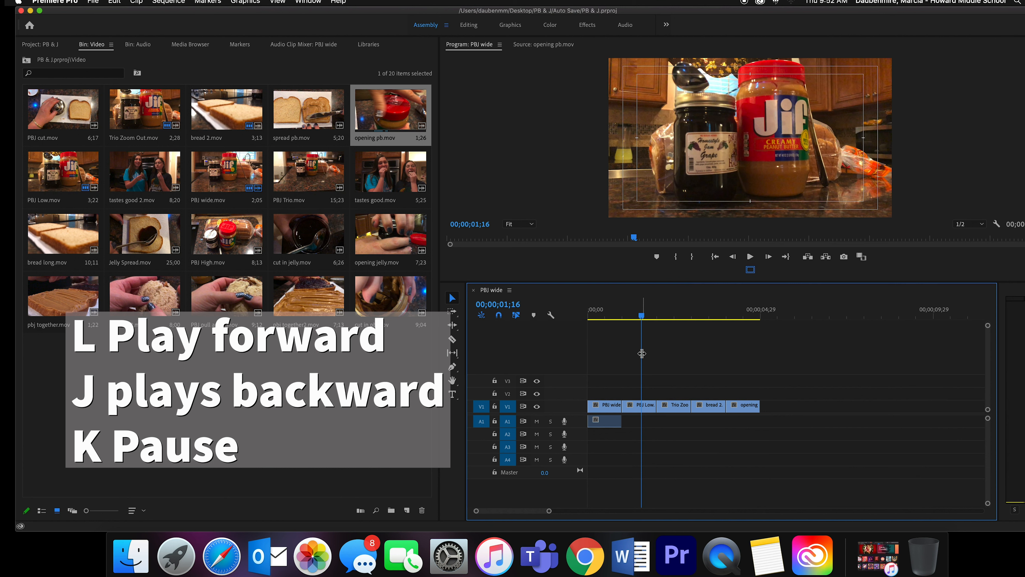
key("l")
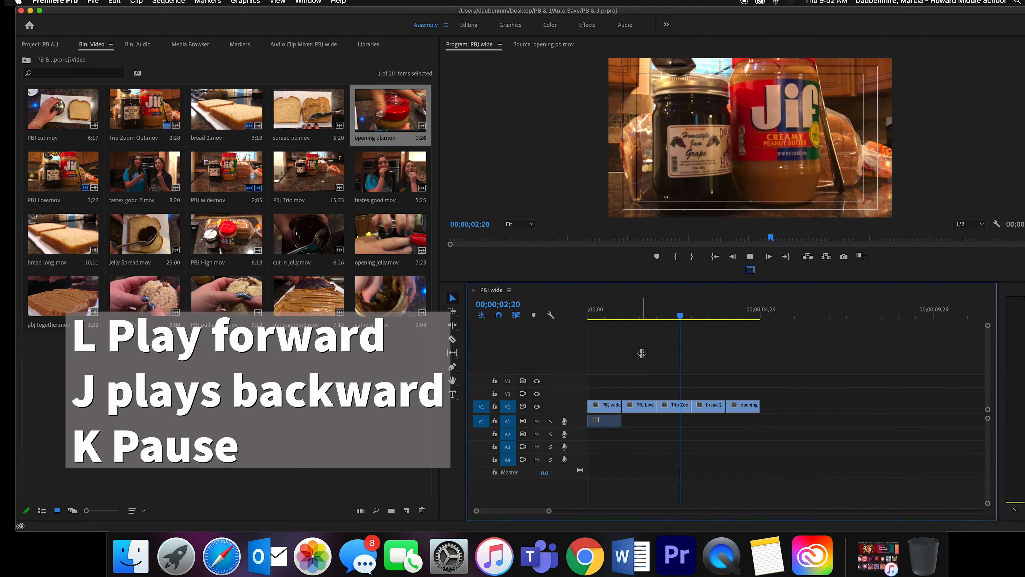
key("k")
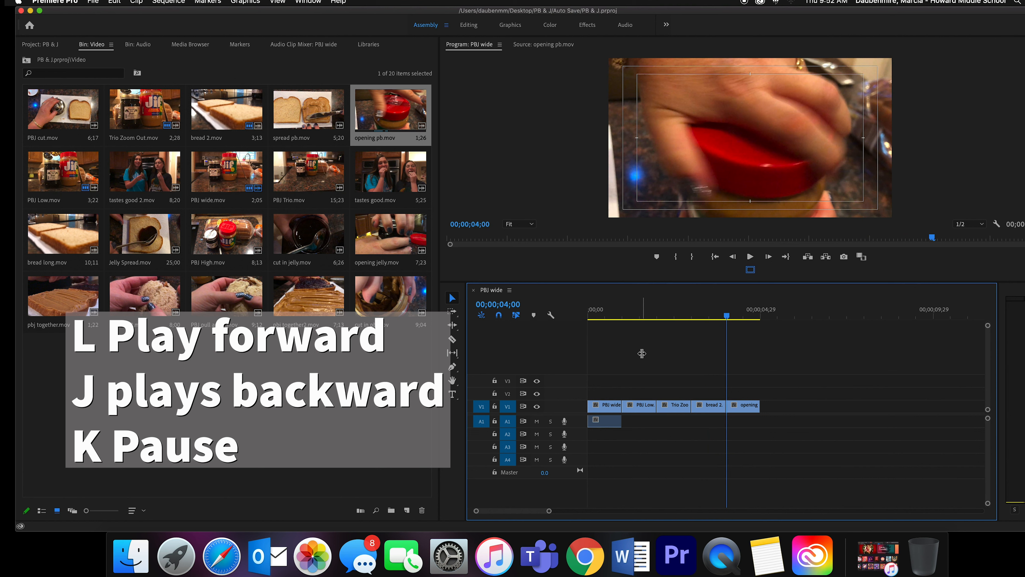
key("j")
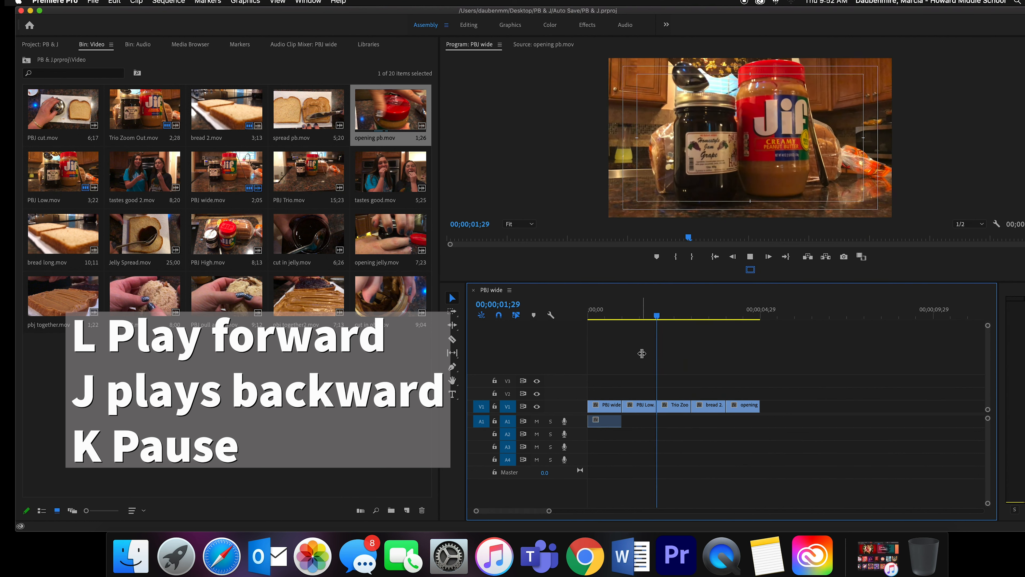
key("k")
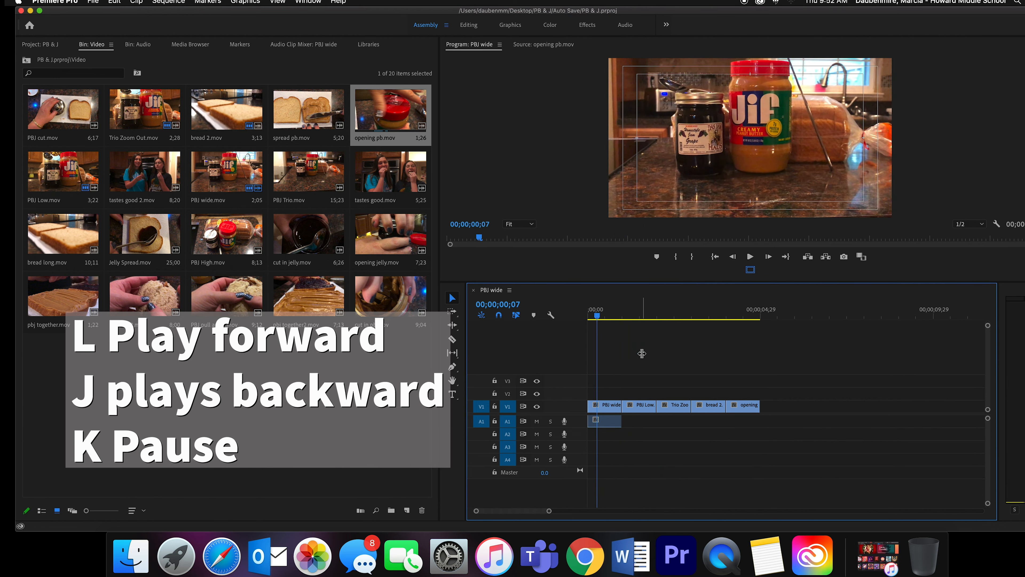
key("l")
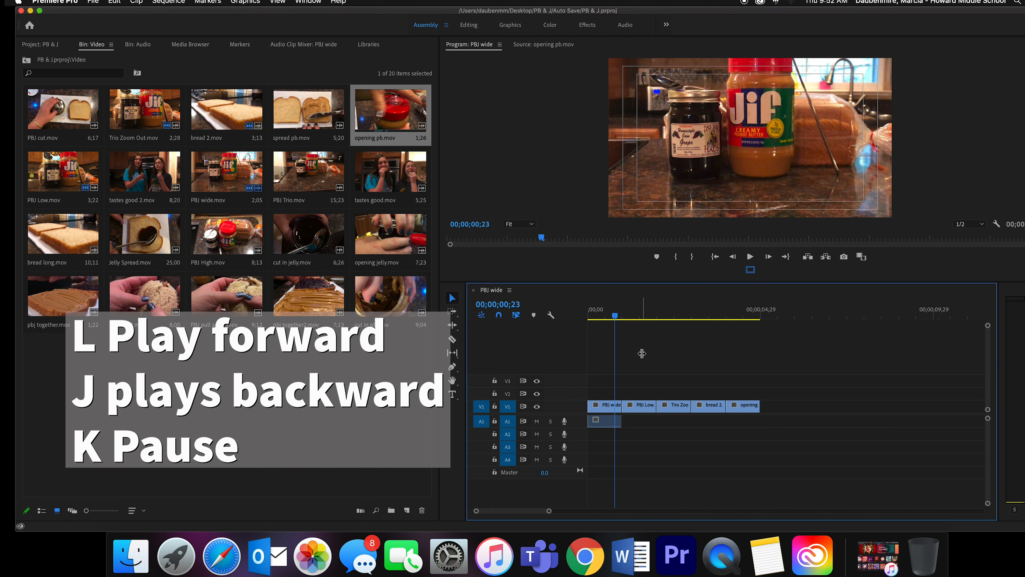